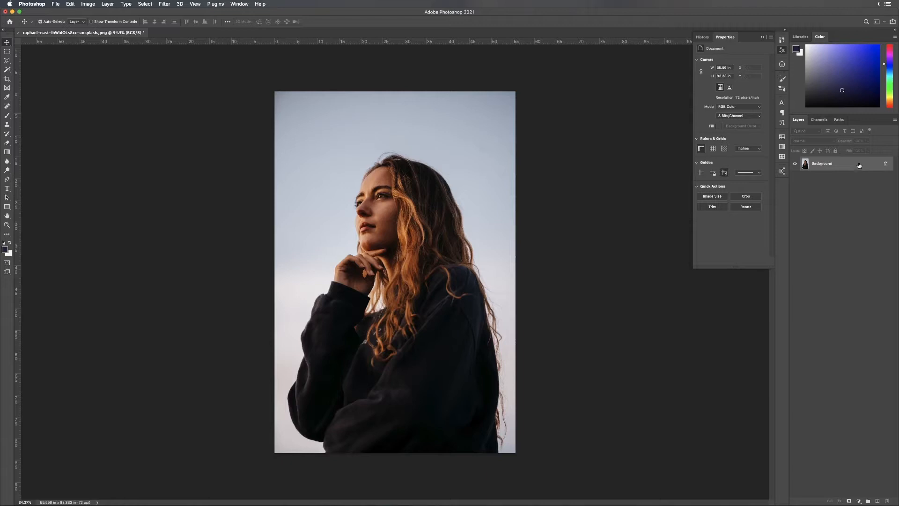
# Step: Duplicate the Background layer and select the woman on the copy with Select Subject
pyautogui.moveTo(860, 165); pyautogui.dragTo(877, 500)
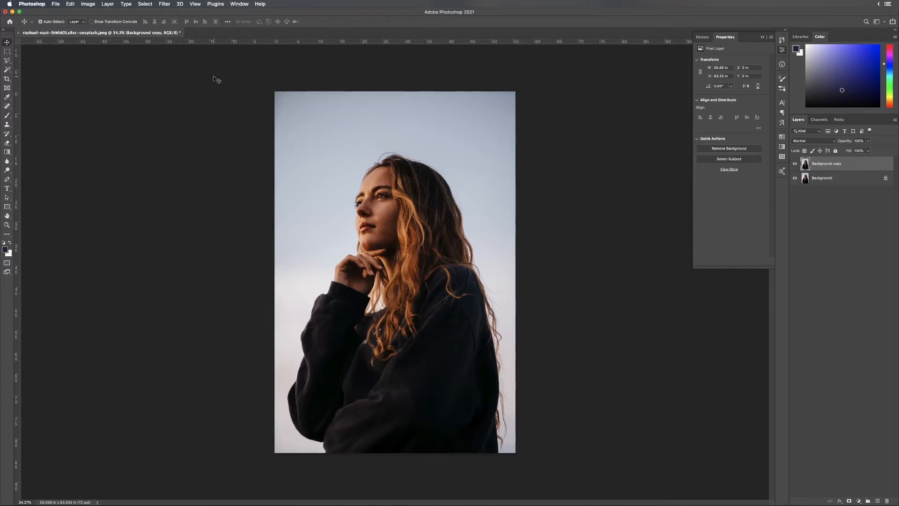
pyautogui.click(145, 4)
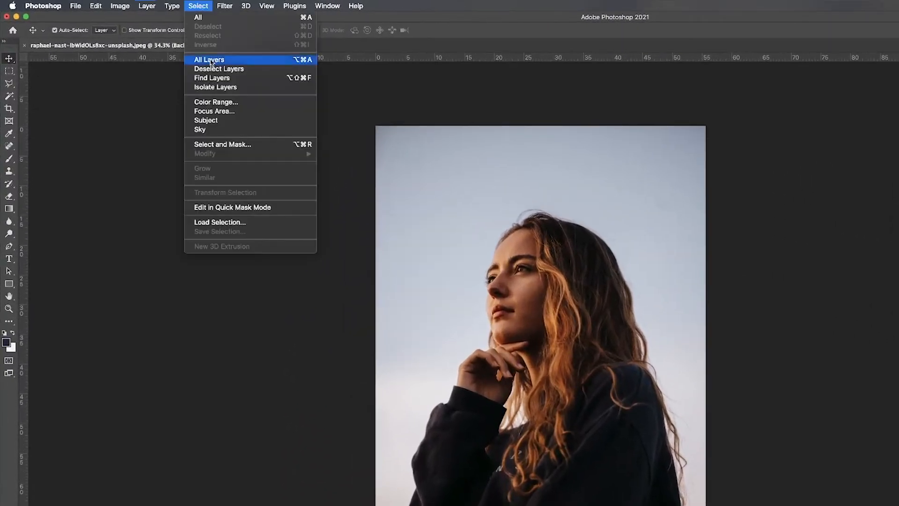
pyautogui.click(206, 120)
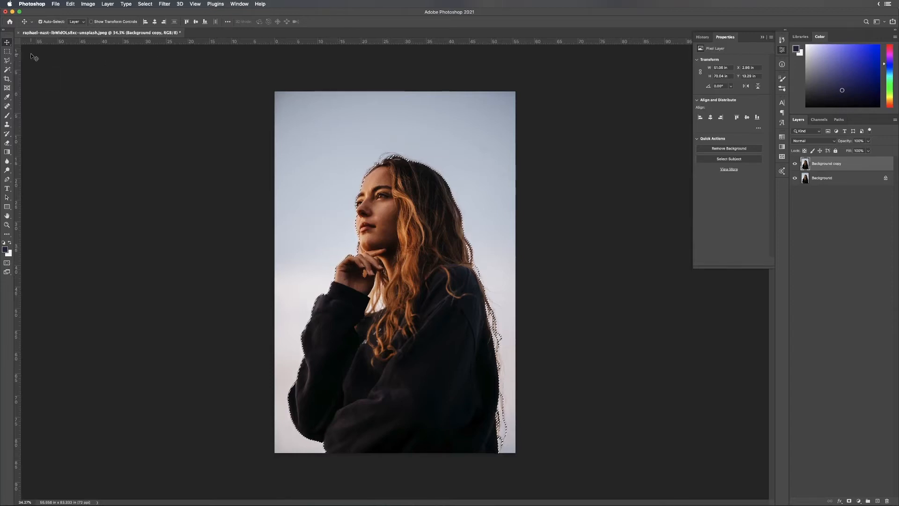
# Step: Open the selection in Select and Mask and set the view mode to Overlay
pyautogui.click(7, 52)
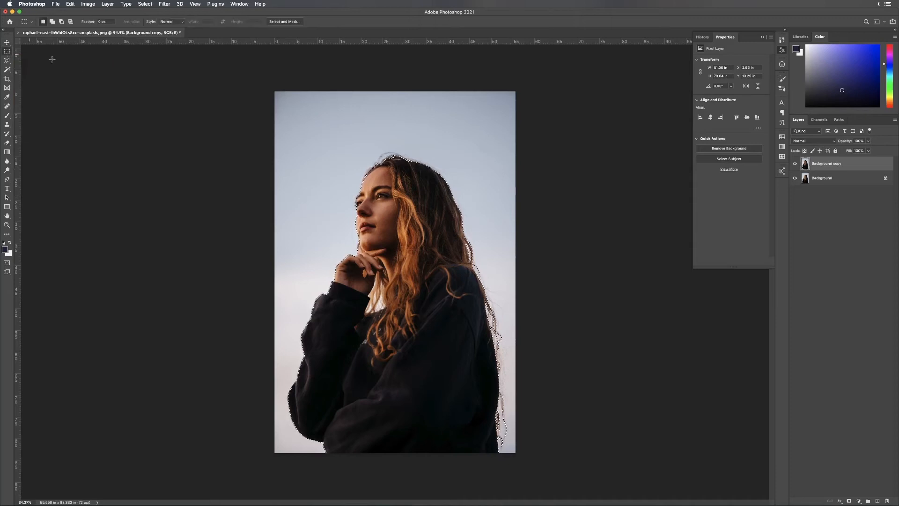
pyautogui.click(284, 22)
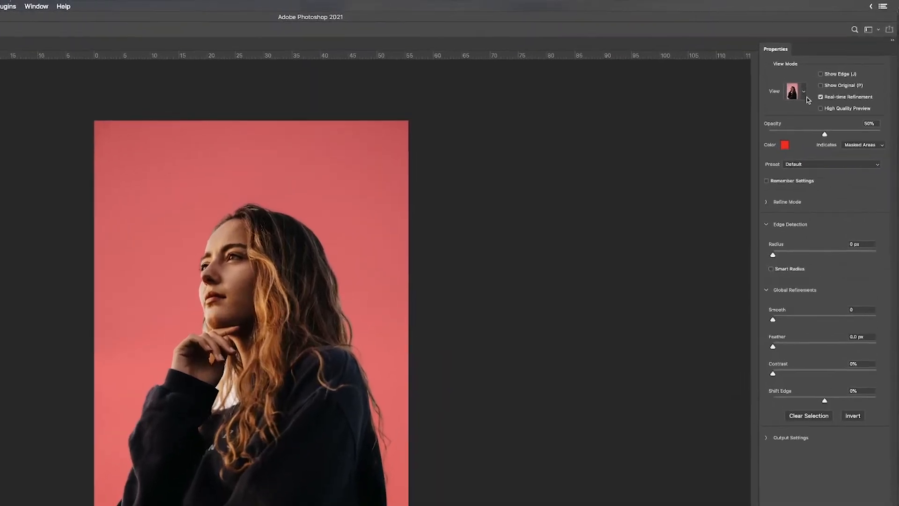
pyautogui.click(805, 94)
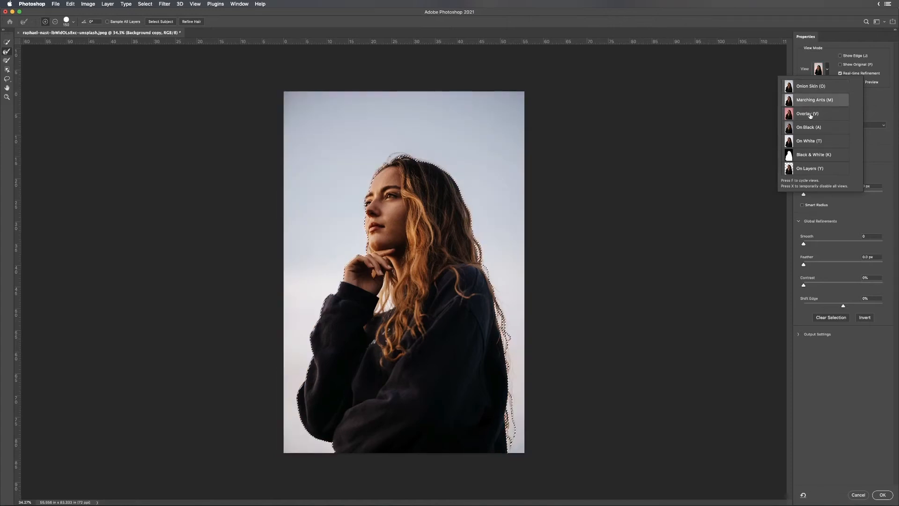
pyautogui.click(809, 115)
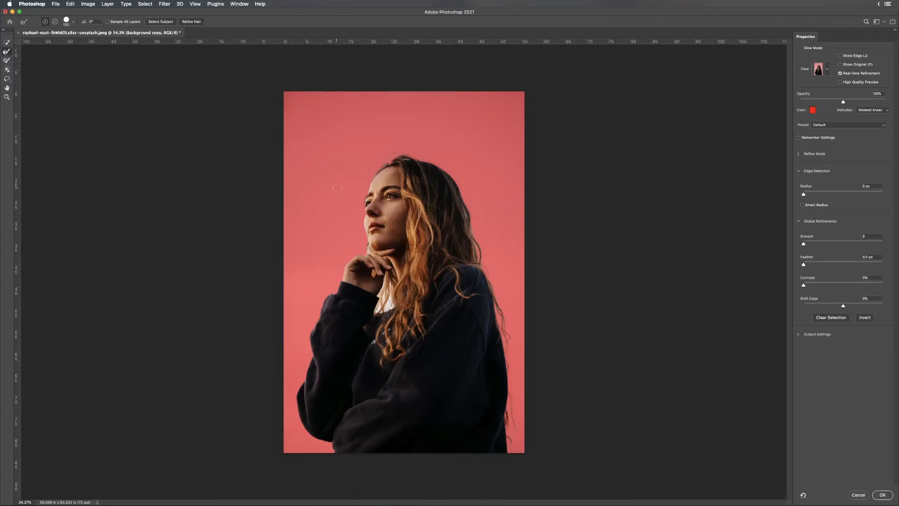
# Step: Brush over the gap between the neck hair and the sleeve with the Refine Edge Brush to remove the leftover background
pyautogui.click(7, 52)
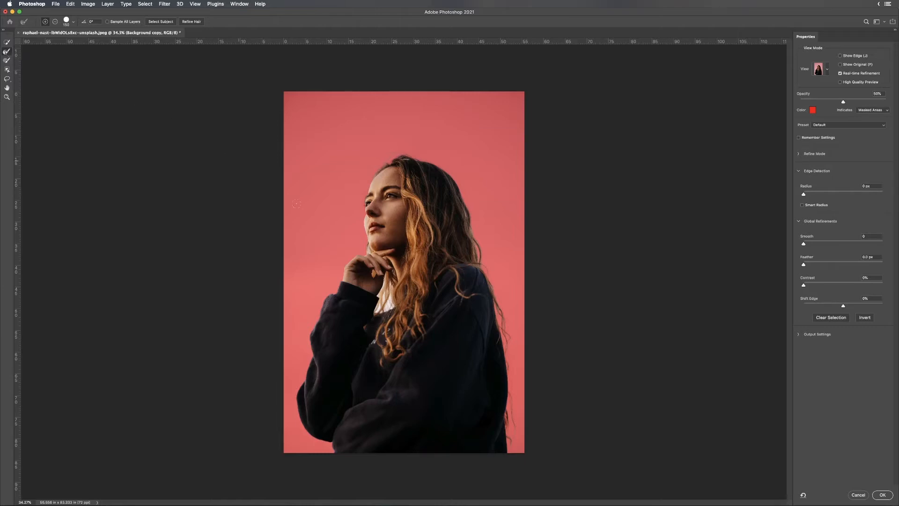
pyautogui.scroll(5, 398, 300)
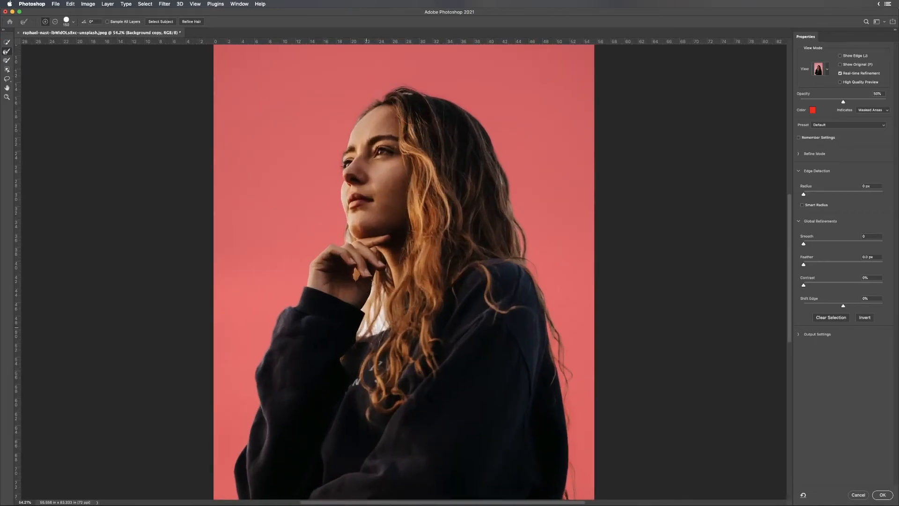
pyautogui.moveTo(362, 333)
pyautogui.mouseDown()
pyautogui.moveTo(373, 306)
pyautogui.moveTo(380, 312)
pyautogui.moveTo(365, 331)
pyautogui.moveTo(384, 323)
pyautogui.moveTo(373, 330)
pyautogui.mouseUp()
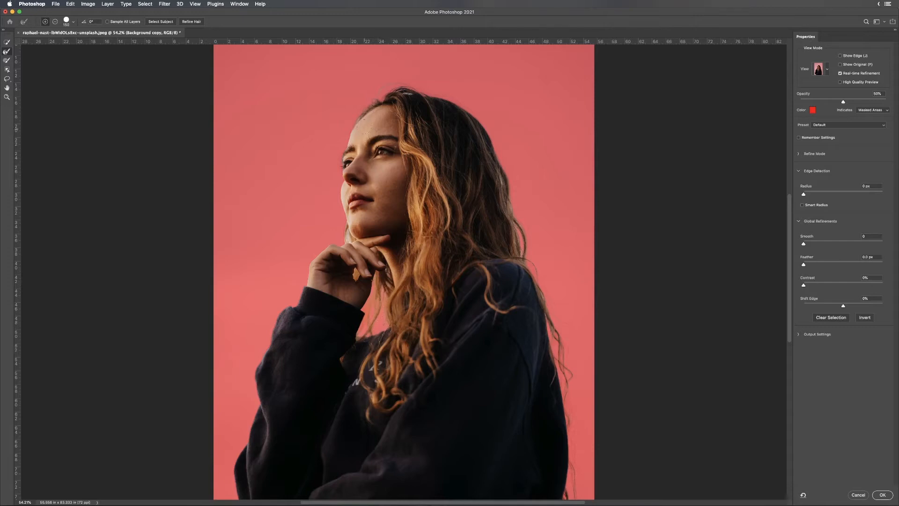
# Step: Refine the selection edge along the woman's face, check the edges down to the lower hair strands, and apply the refined selection
pyautogui.scroll(2, 364, 126)
pyautogui.moveTo(348, 197); pyautogui.dragTo(334, 259)
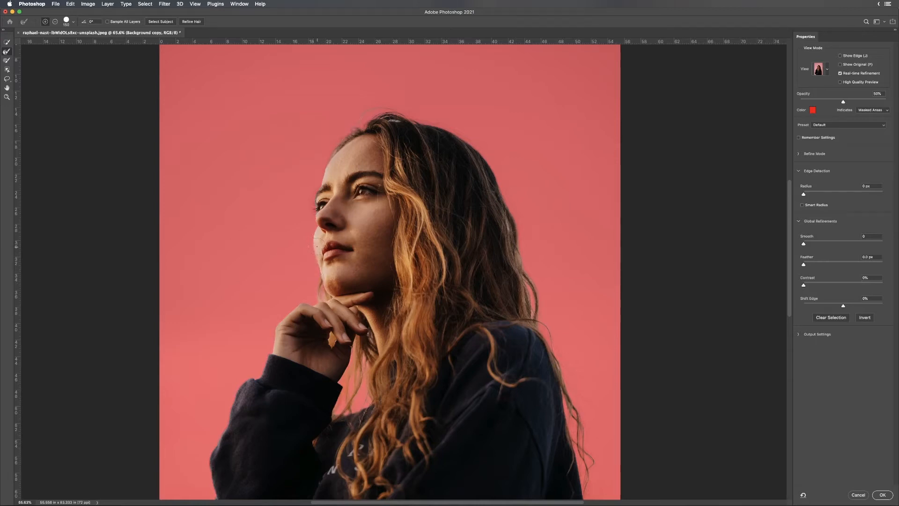
pyautogui.press('alt')
pyautogui.scroll(-5, 575, 348)
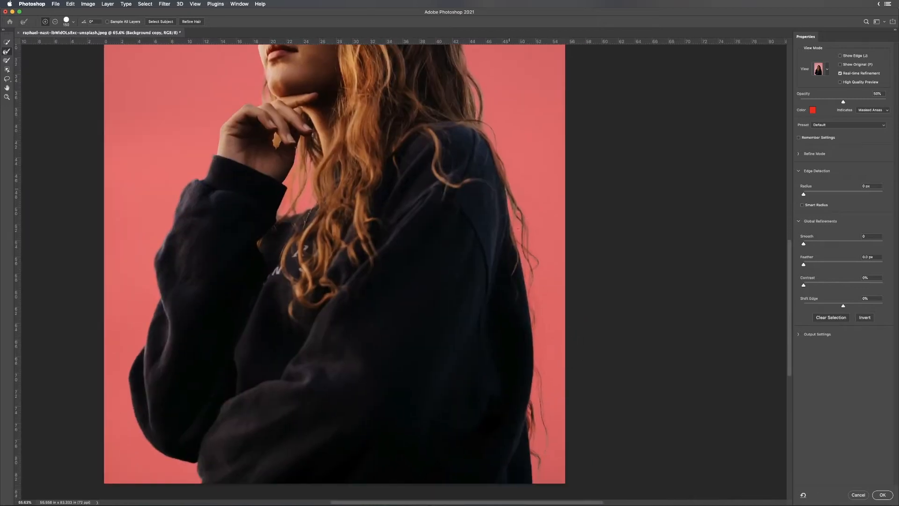
pyautogui.scroll(-2, 528, 326)
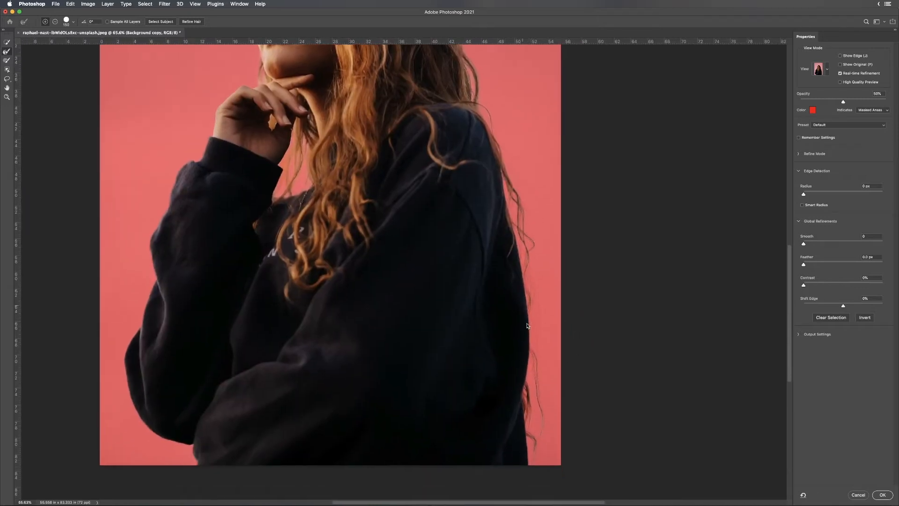
pyautogui.scroll(-3, 528, 306)
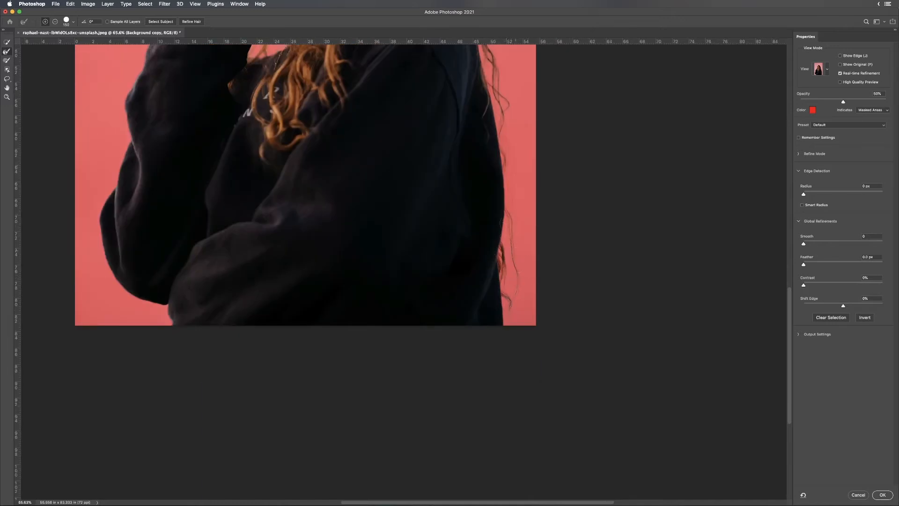
pyautogui.scroll(-4, 493, 230)
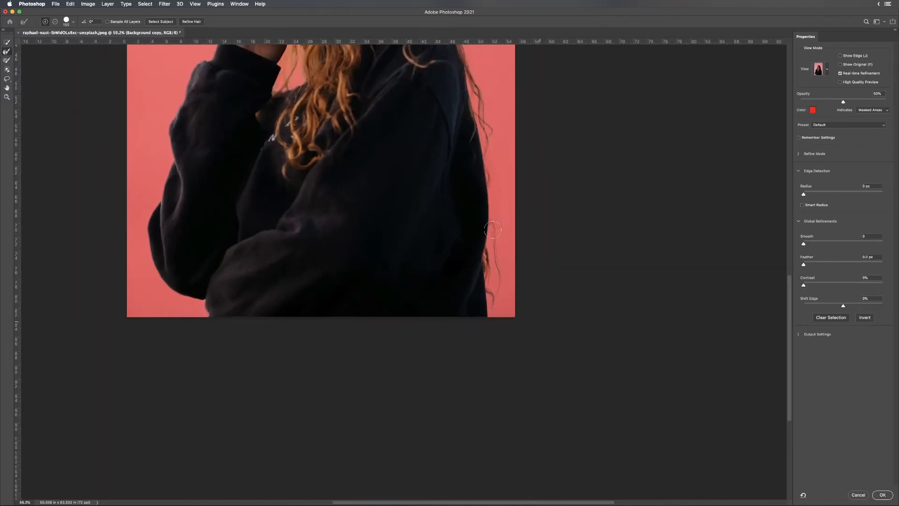
pyautogui.scroll(-2, 493, 229)
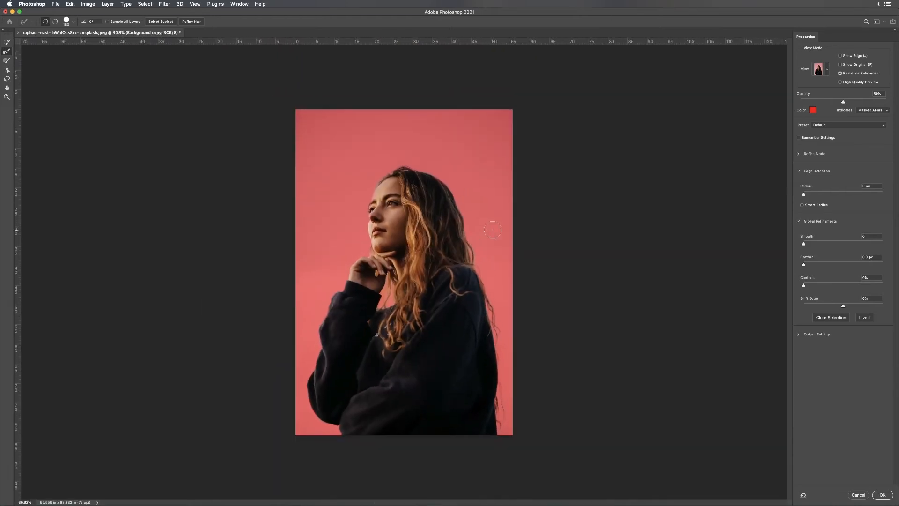
pyautogui.scroll(2, 493, 230)
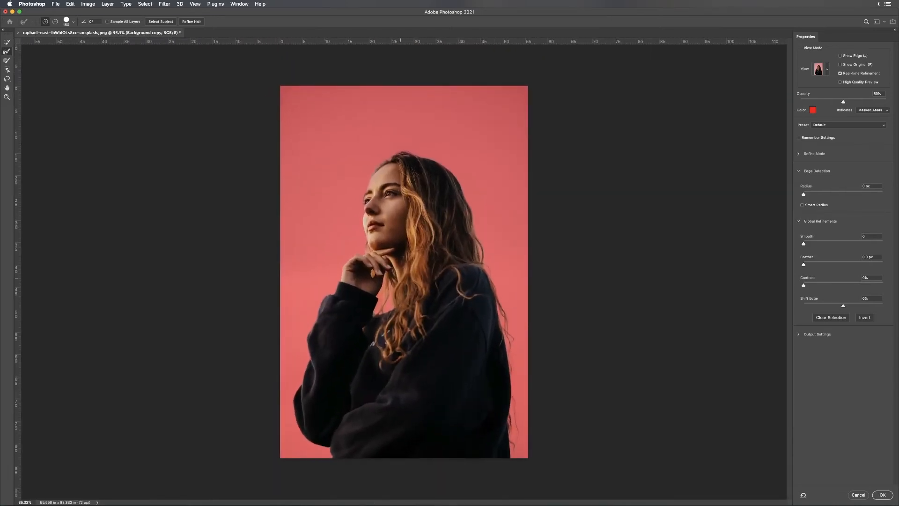
pyautogui.click(882, 495)
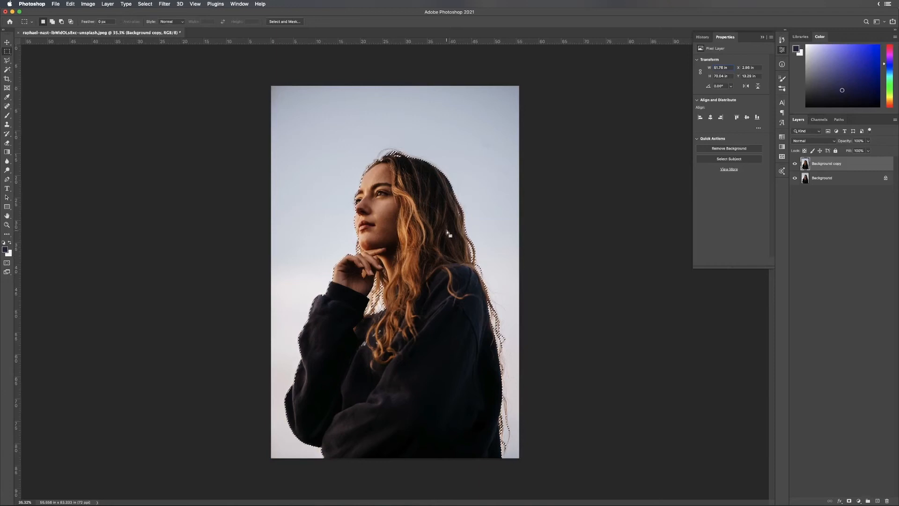
# Step: Mask the duplicate layer with the selection and hide the original Background layer, checking the mask on its own
pyautogui.click(849, 501)
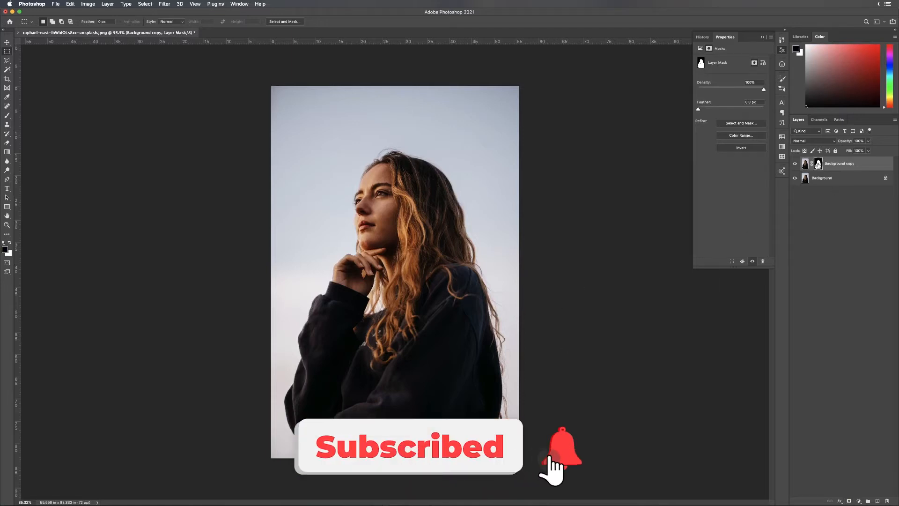
pyautogui.click(795, 178)
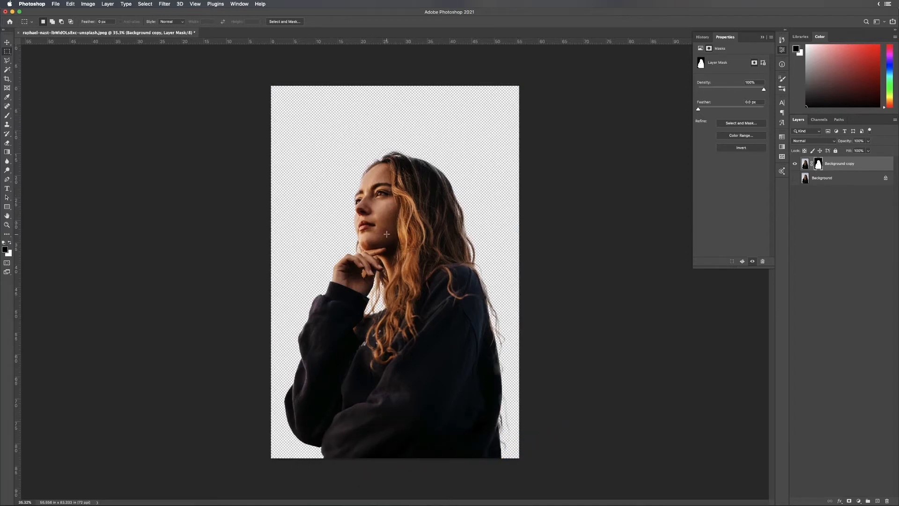
pyautogui.keyDown('alt'); pyautogui.click(819, 167); pyautogui.keyUp('alt')
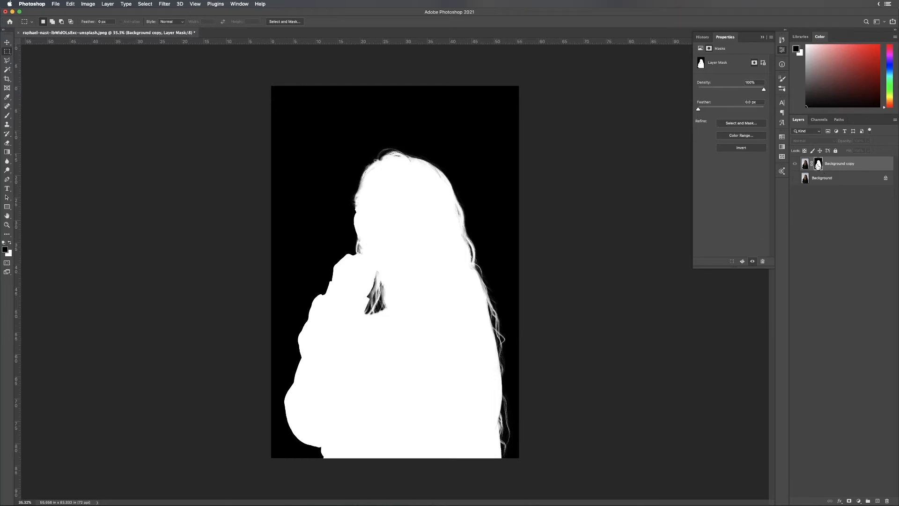
pyautogui.keyDown('alt'); pyautogui.click(819, 166); pyautogui.keyUp('alt')
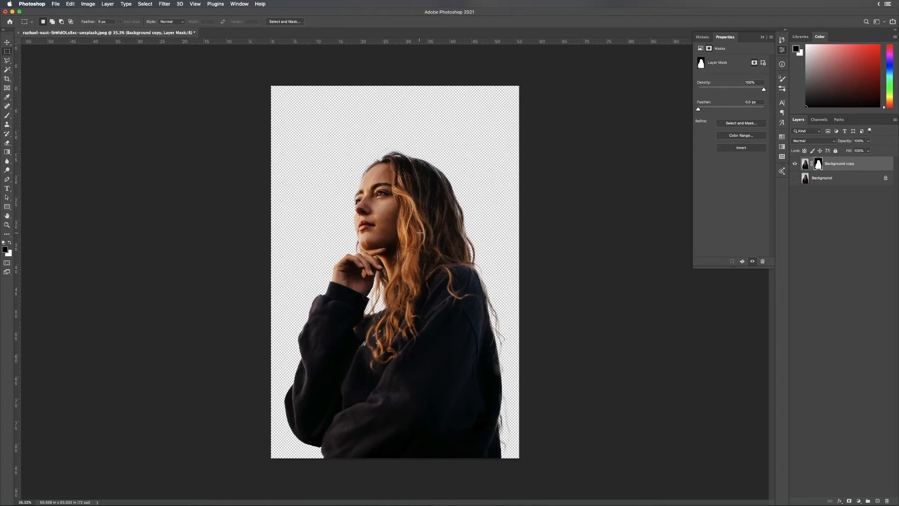
# Step: Add a Solid Color fill layer in pale pink (#e2c7d3) directly above the Background layer
pyautogui.click(854, 180)
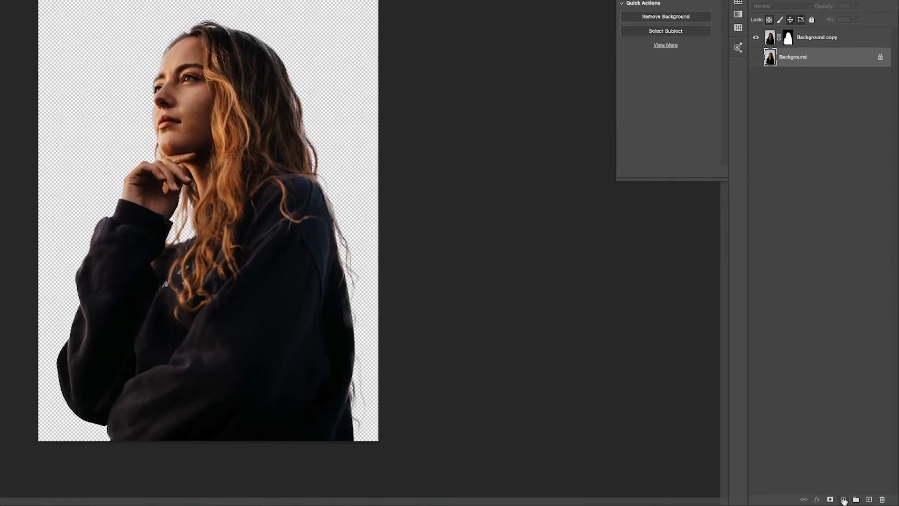
pyautogui.click(843, 500)
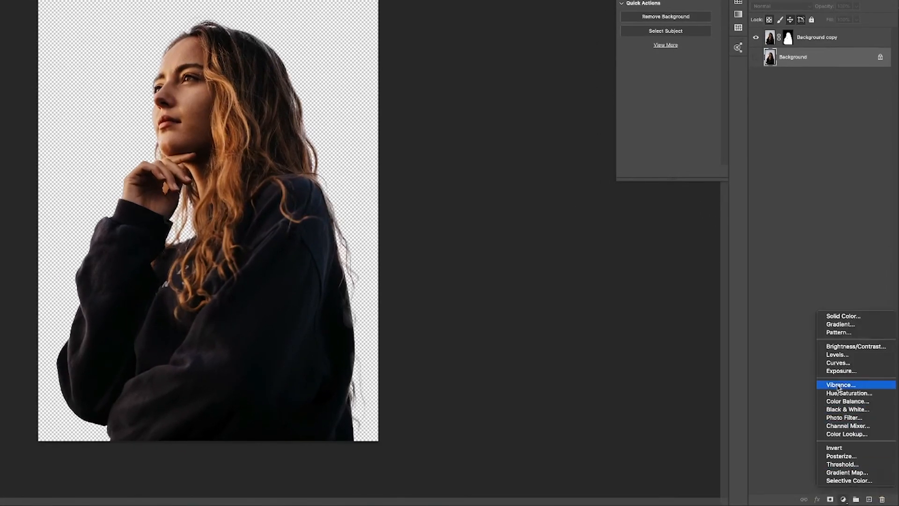
pyautogui.click(841, 317)
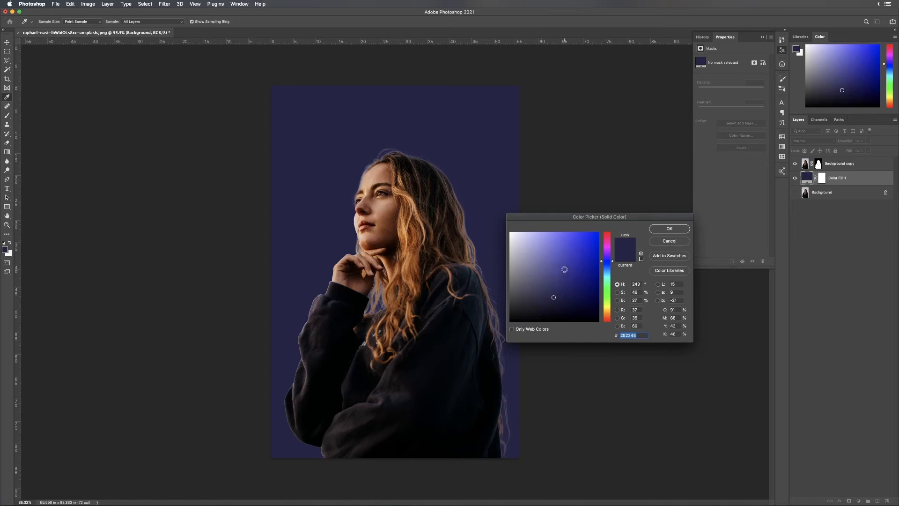
pyautogui.moveTo(546, 272)
pyautogui.mouseDown()
pyautogui.moveTo(535, 245)
pyautogui.moveTo(515, 240)
pyautogui.moveTo(520, 247)
pyautogui.mouseUp()
pyautogui.moveTo(606, 263); pyautogui.dragTo(610, 240)
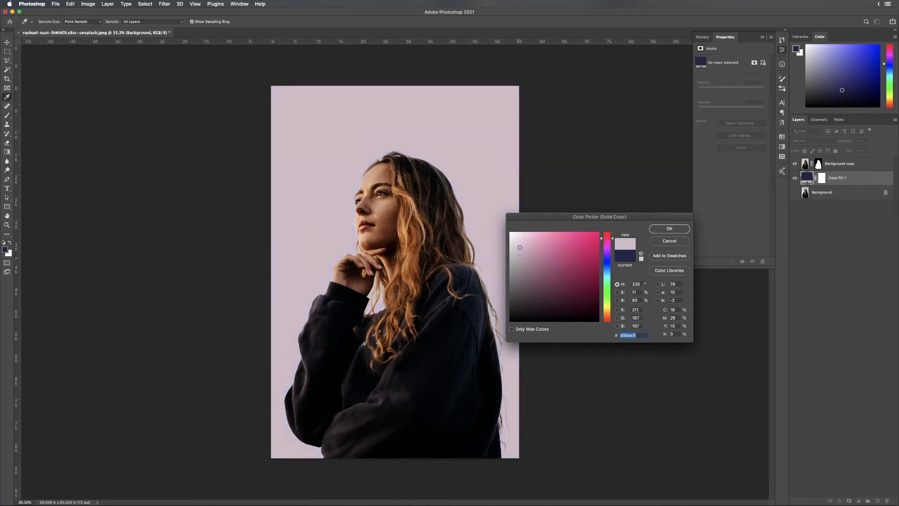
pyautogui.moveTo(519, 257); pyautogui.dragTo(521, 241)
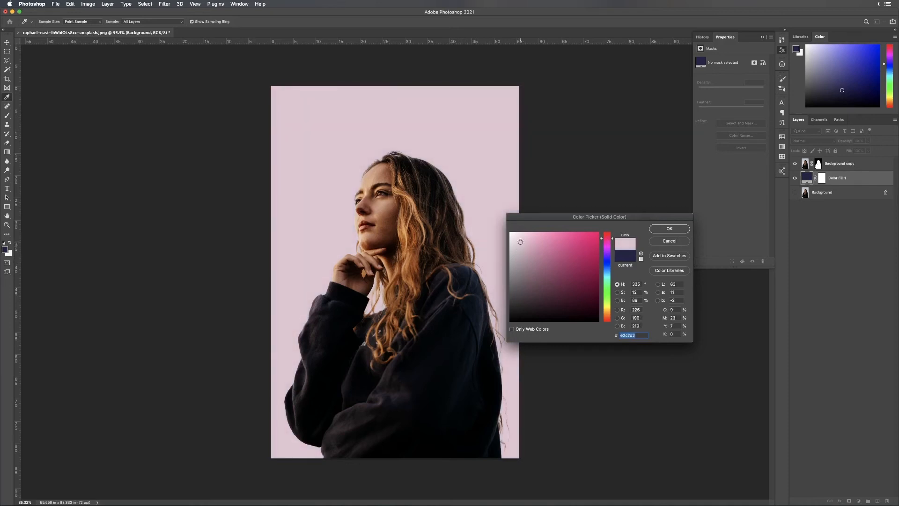
pyautogui.click(663, 229)
# Step: Extend the canvas on the left side of the woman with the Crop tool to about 101.7 in wide
pyautogui.press('super+minus')
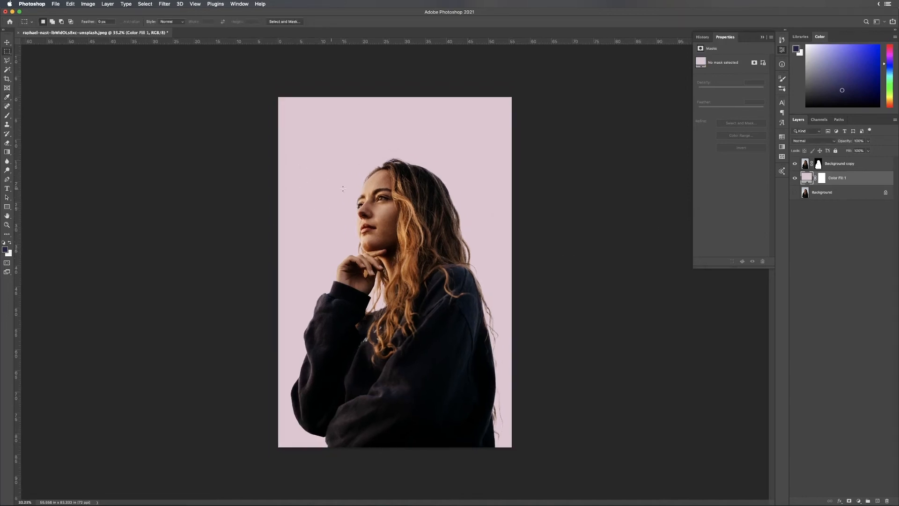
pyautogui.press('v')
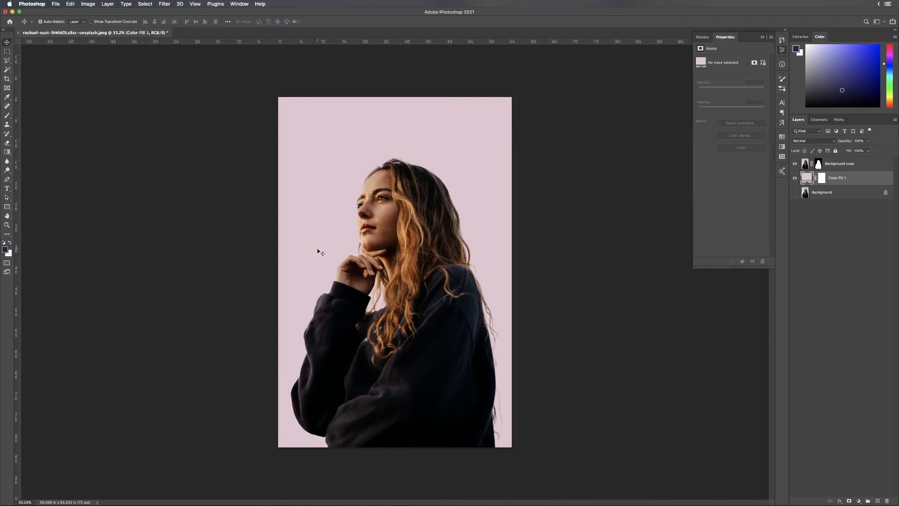
pyautogui.press('c')
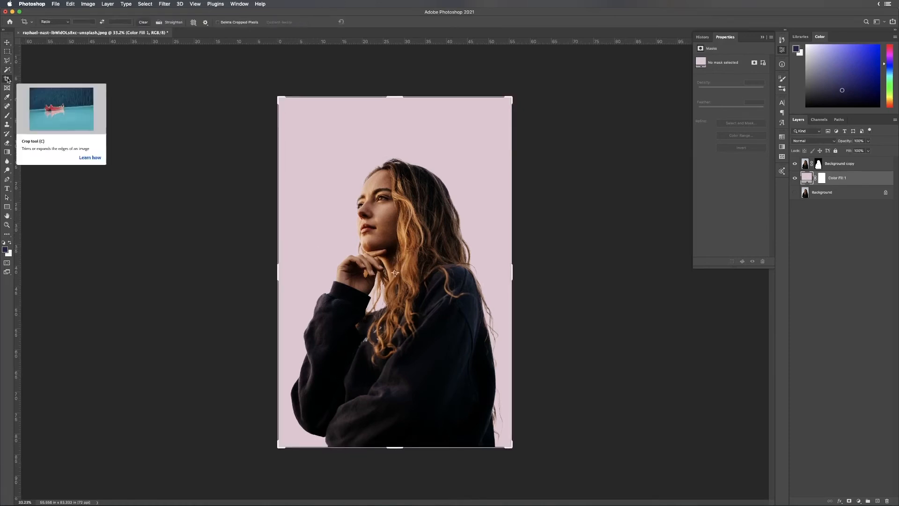
pyautogui.moveTo(279, 272); pyautogui.dragTo(180, 277)
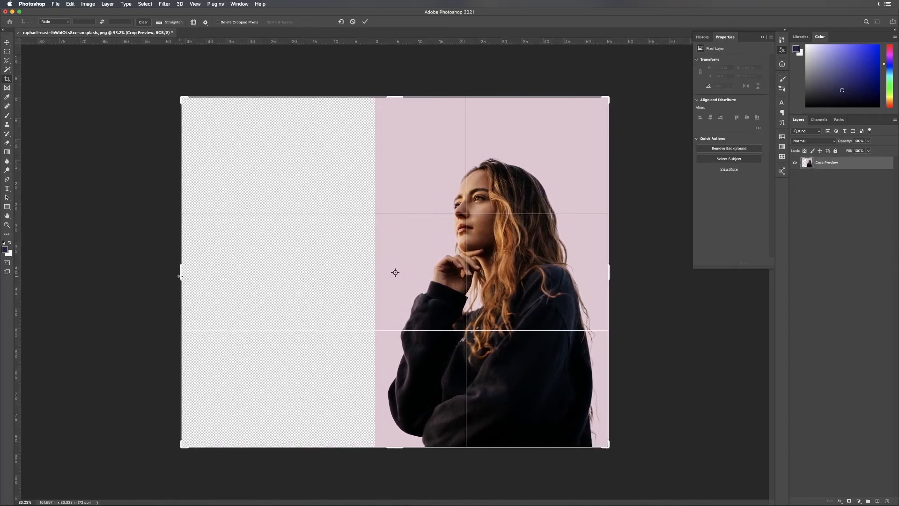
pyautogui.press('Return')
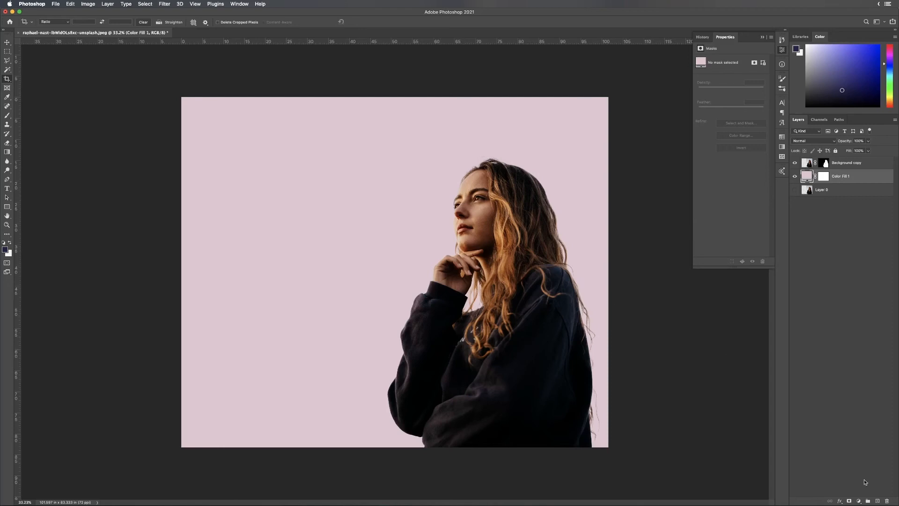
# Step: Add a second Solid Color fill layer in pale beige (#f1dfc9) directly above the pink fill layer
pyautogui.click(859, 500)
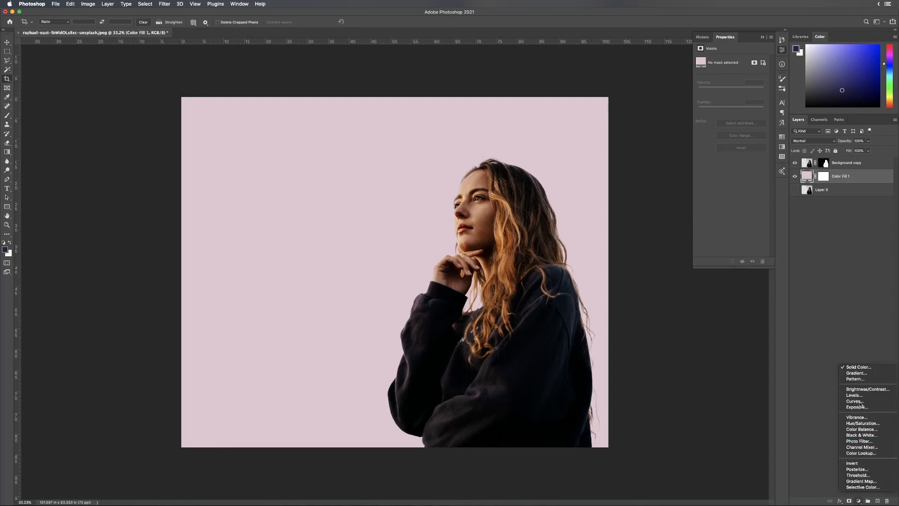
pyautogui.click(859, 369)
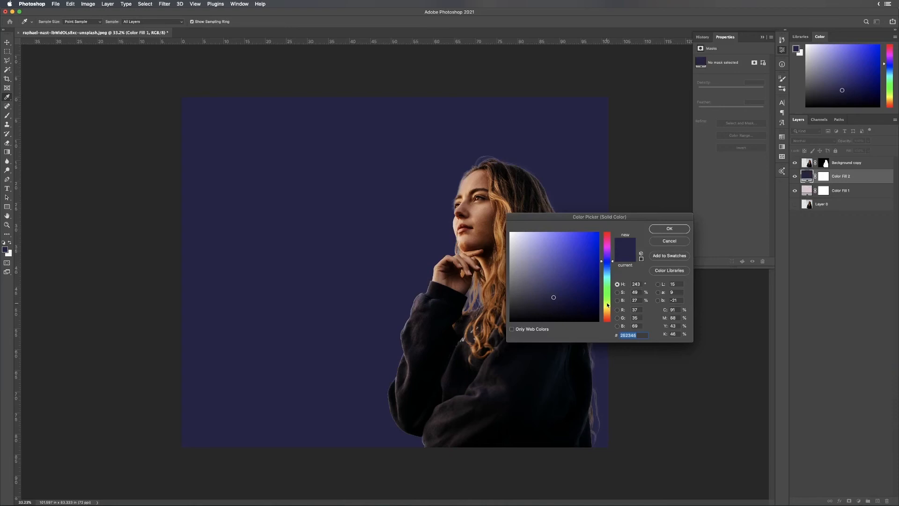
pyautogui.moveTo(607, 305); pyautogui.dragTo(607, 315)
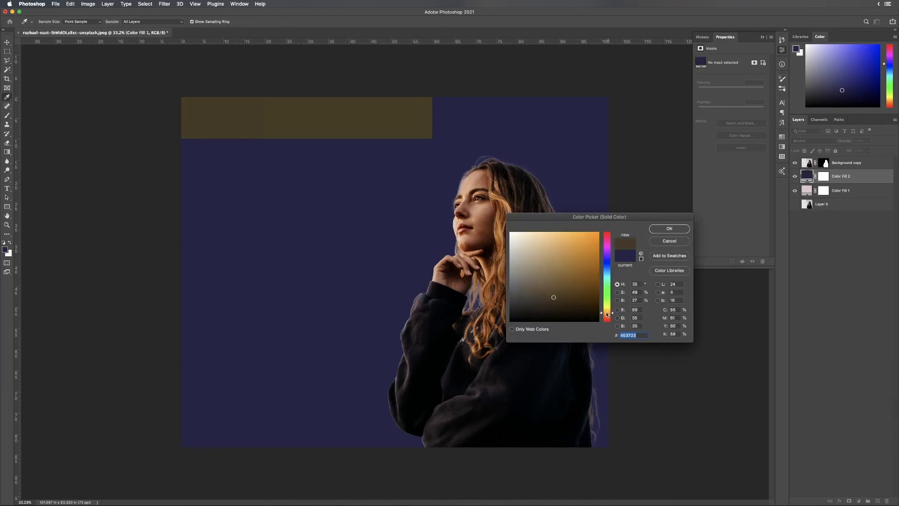
pyautogui.moveTo(522, 235); pyautogui.dragTo(525, 237)
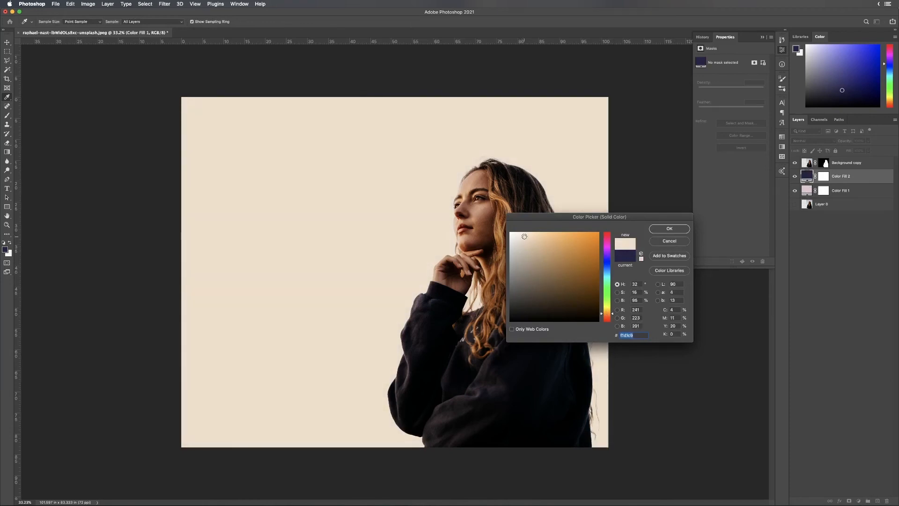
pyautogui.click(668, 229)
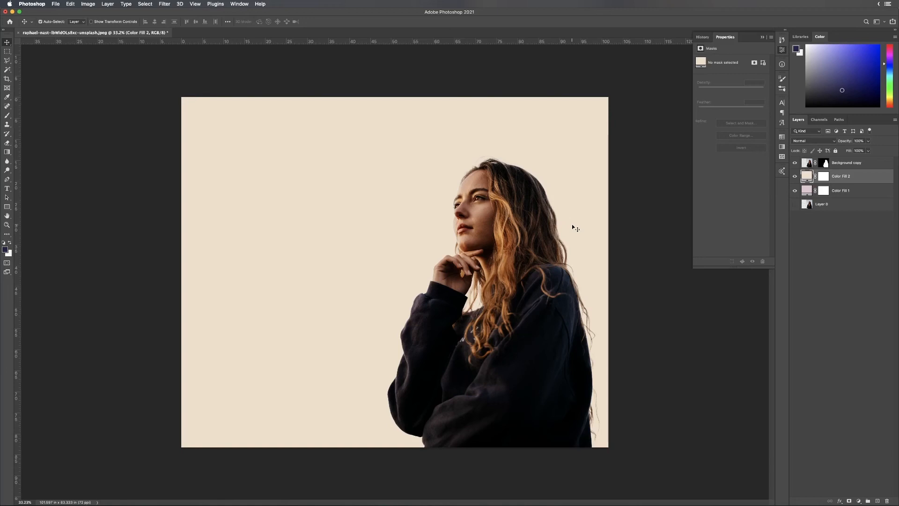
# Step: Draw a Basics black-to-white linear gradient on the beige fill's layer mask, from the canvas's lower-right corner to its upper-left corner
pyautogui.click(824, 177)
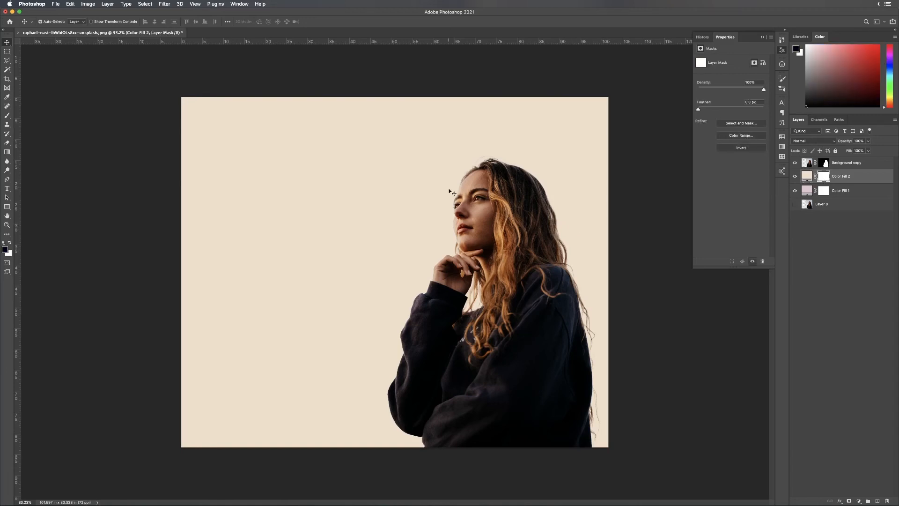
pyautogui.press('g')
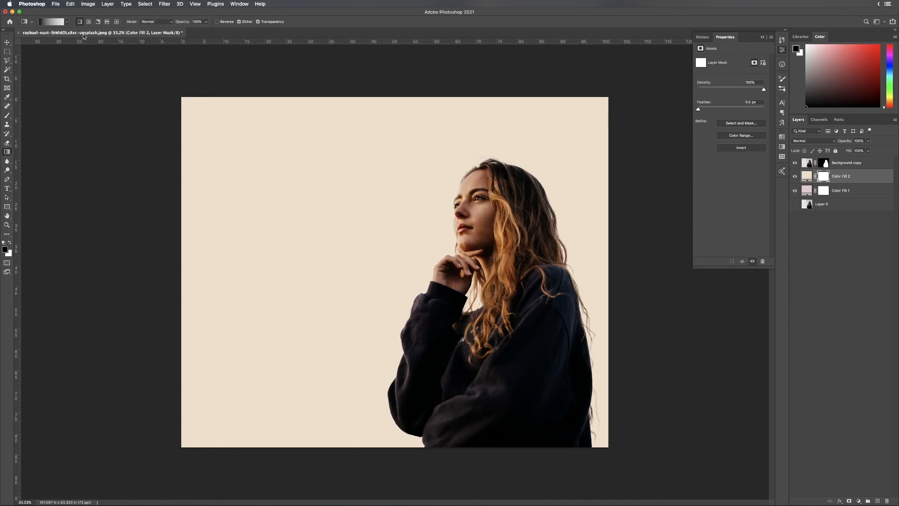
pyautogui.click(67, 21)
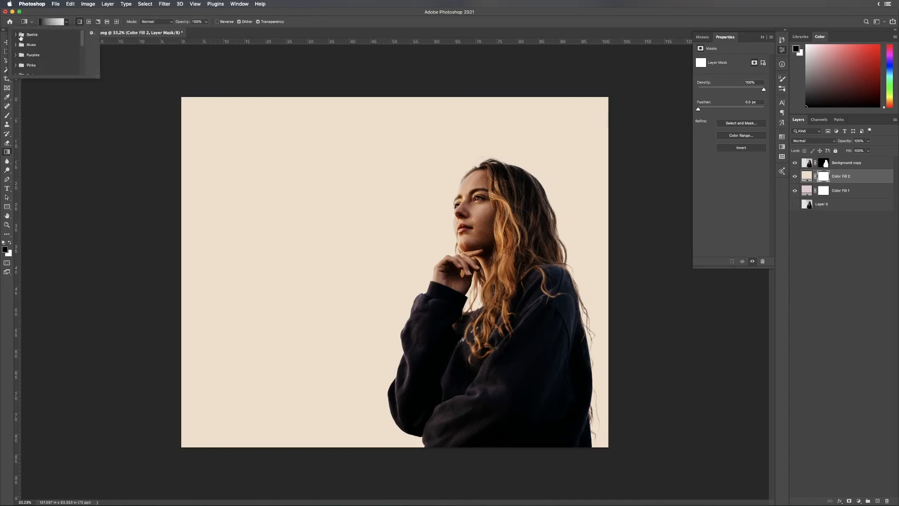
pyautogui.click(21, 35)
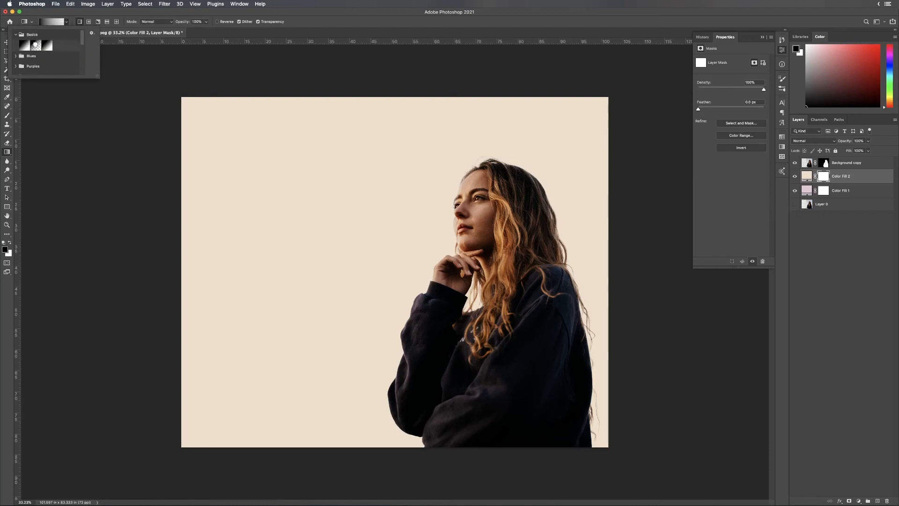
pyautogui.click(36, 46)
pyautogui.click(608, 448)
pyautogui.moveTo(609, 447); pyautogui.dragTo(181, 96)
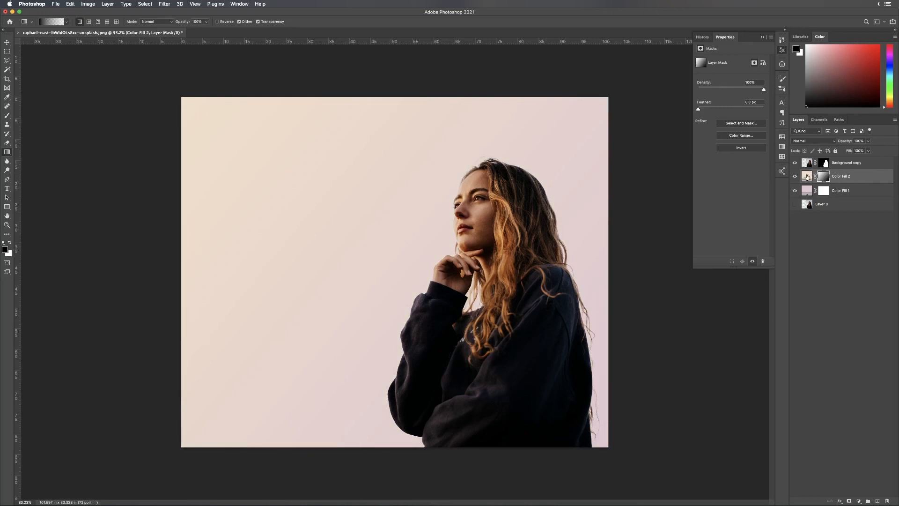
pyautogui.doubleClick(807, 176)
pyautogui.moveTo(607, 265)
pyautogui.mouseDown()
pyautogui.moveTo(606, 287)
pyautogui.moveTo(606, 277)
pyautogui.mouseUp()
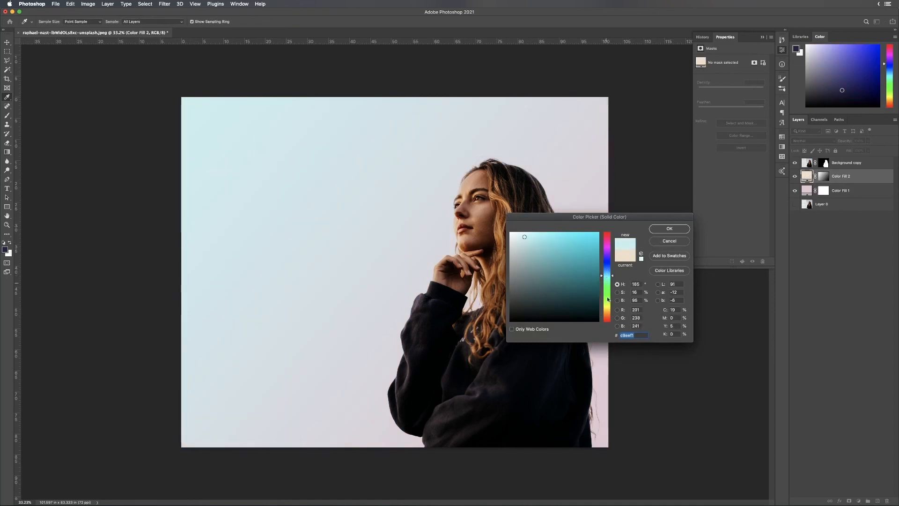
pyautogui.click(608, 319)
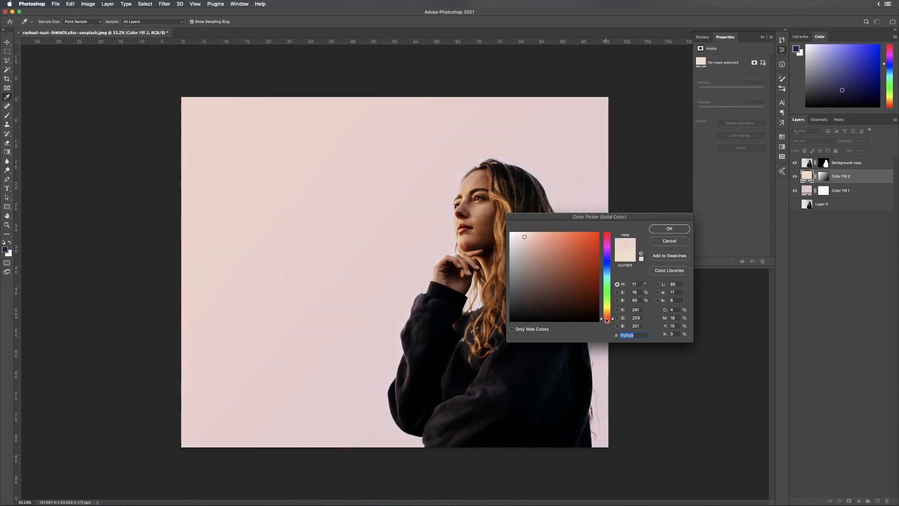
pyautogui.moveTo(607, 320); pyautogui.dragTo(607, 319)
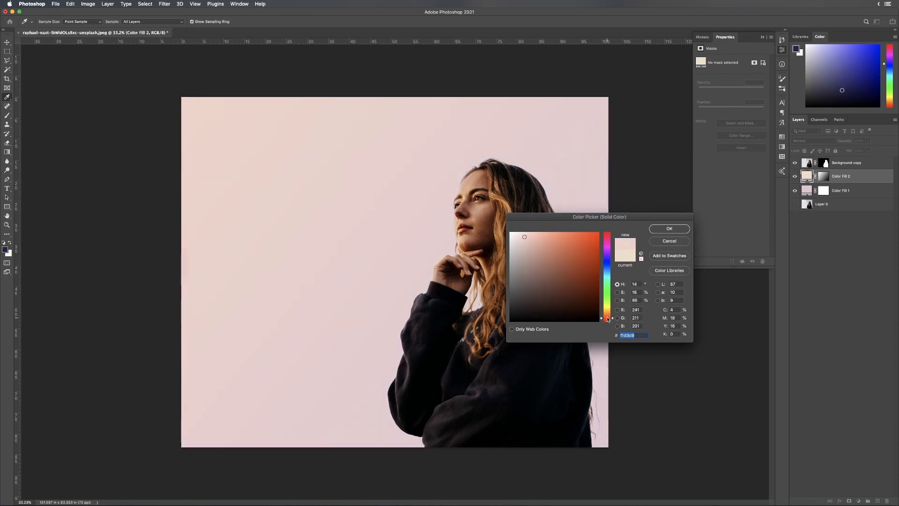
pyautogui.click(669, 242)
pyautogui.press('g')
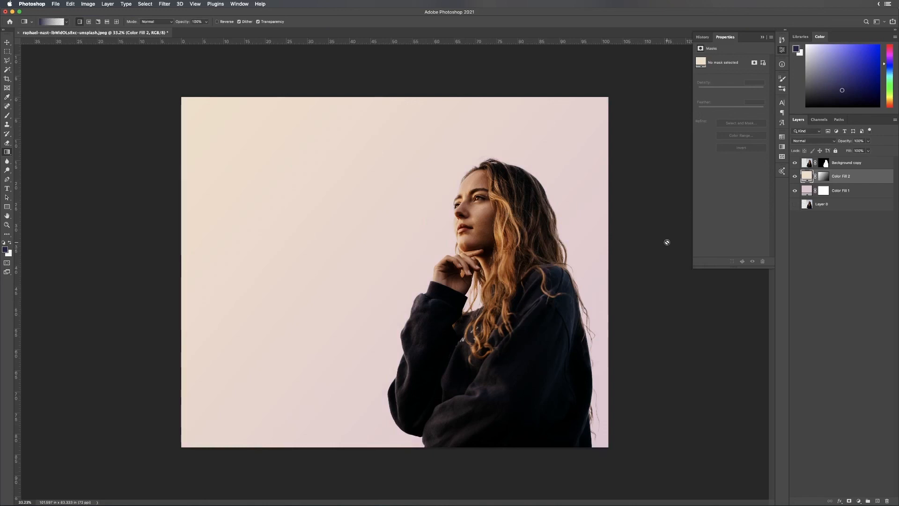